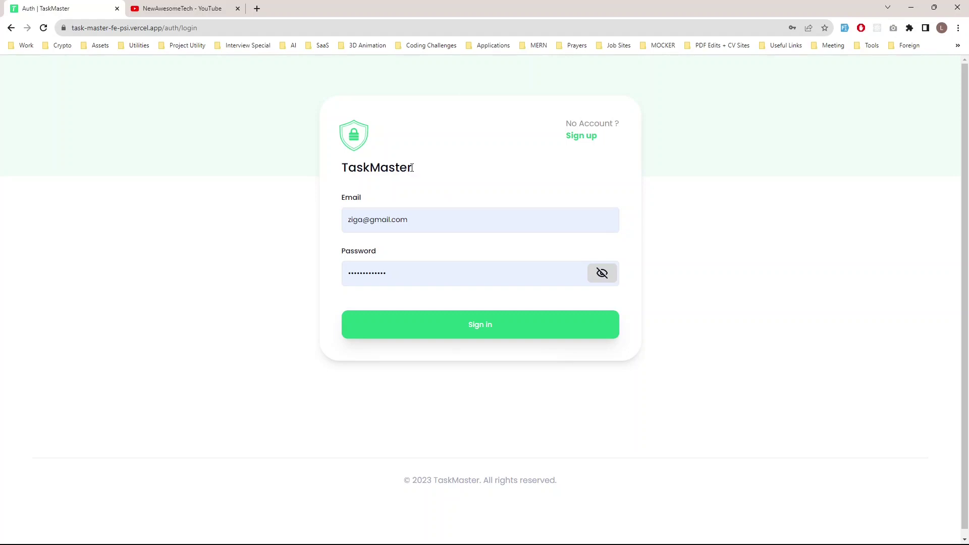
Step: Sign in to TaskMaster using the email and password already filled into the login form
left_click_drag(412, 167, 327, 173)
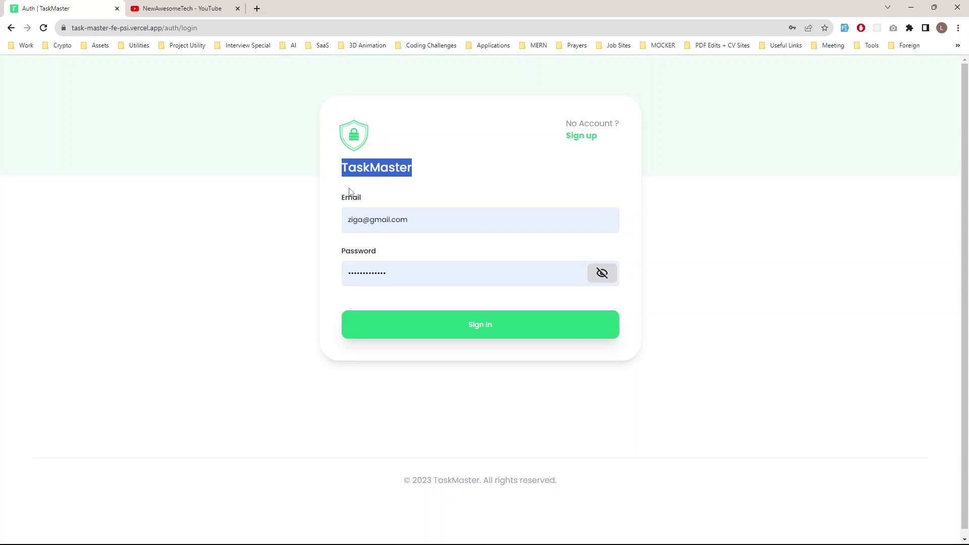
left_click(509, 332)
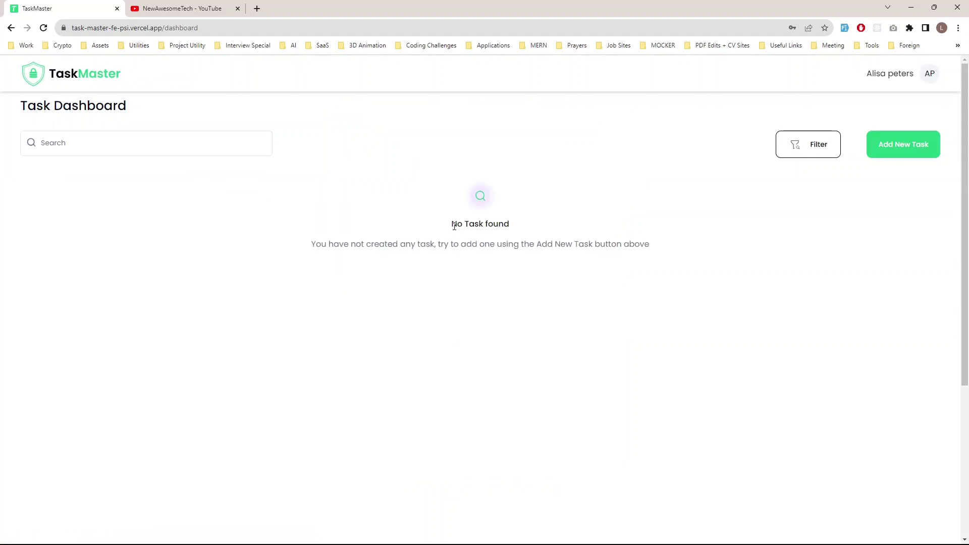
Step: Start a new task and enter the title 'Trip to Mozambiquwe'
left_click_drag(451, 228, 515, 225)
left_click(415, 258)
left_click(921, 151)
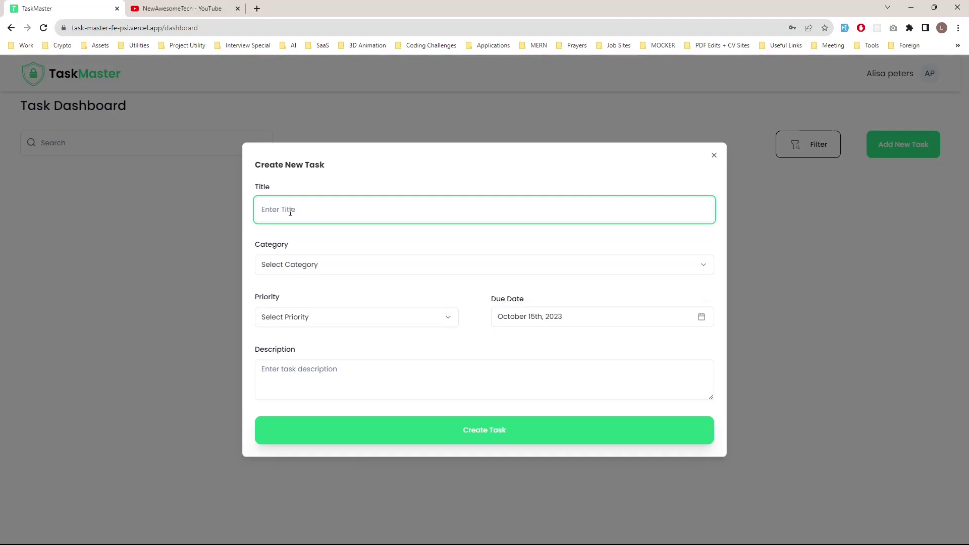
type("Trip to Mozambiquwe")
Step: Set the task's category to Work, priority to High, and due date to October 20th, 2023
left_click(334, 267)
left_click(305, 289)
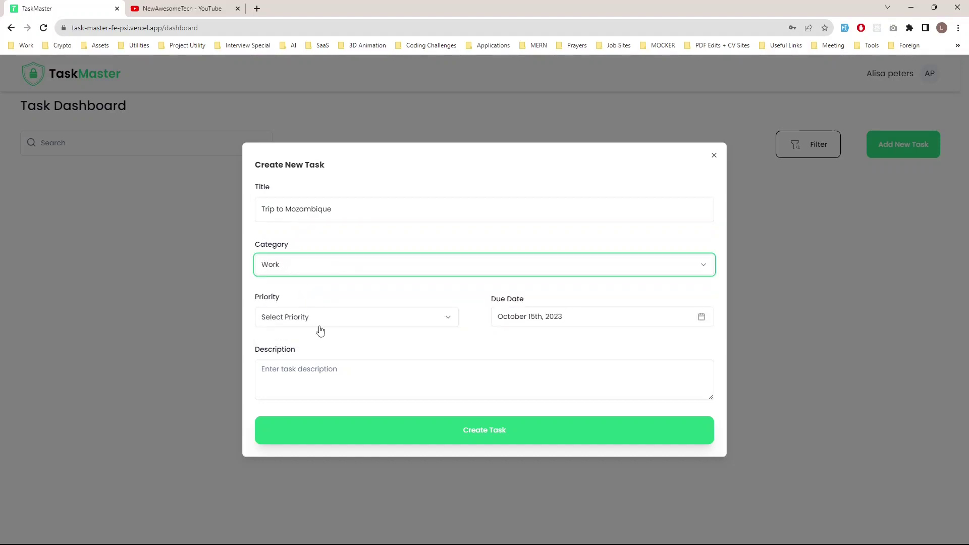
left_click(319, 316)
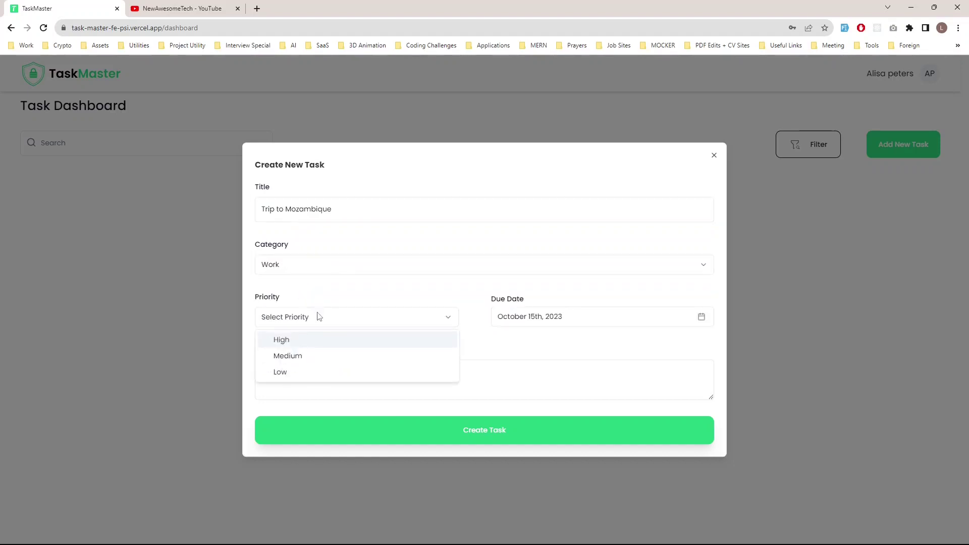
left_click(296, 344)
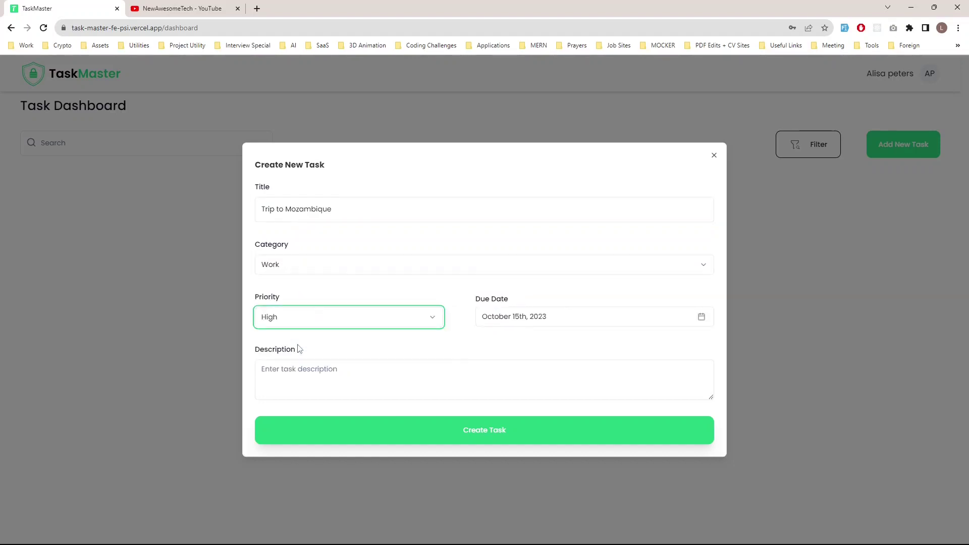
left_click(698, 319)
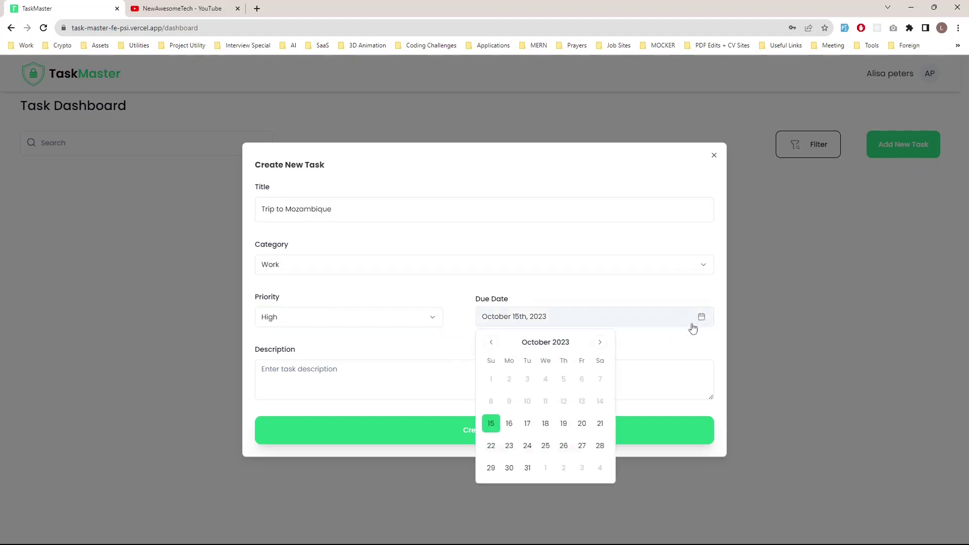
left_click(582, 426)
Step: Add the description 'This is a fake description' and create the task
left_click(318, 364)
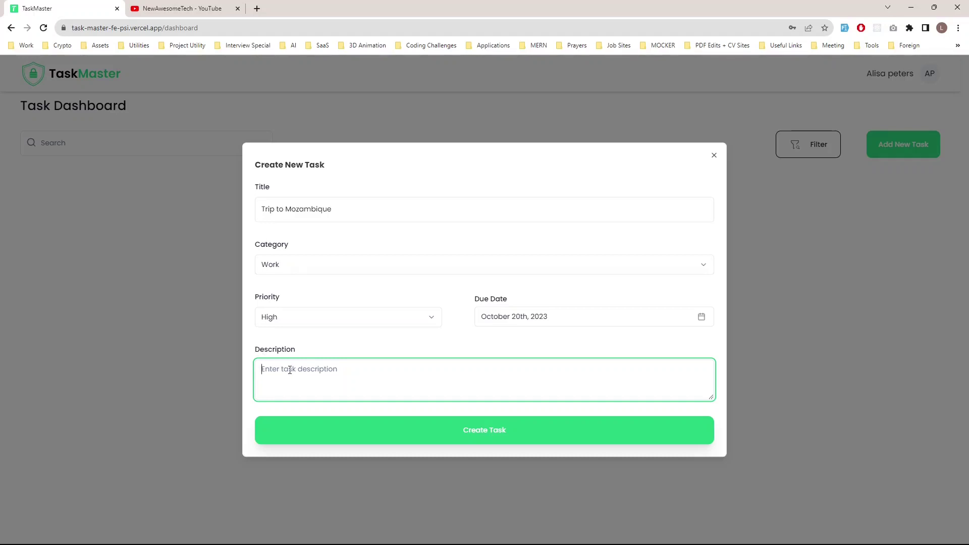
type("zThis is a fake description")
left_click(268, 367)
key("BackSpace")
left_click(494, 442)
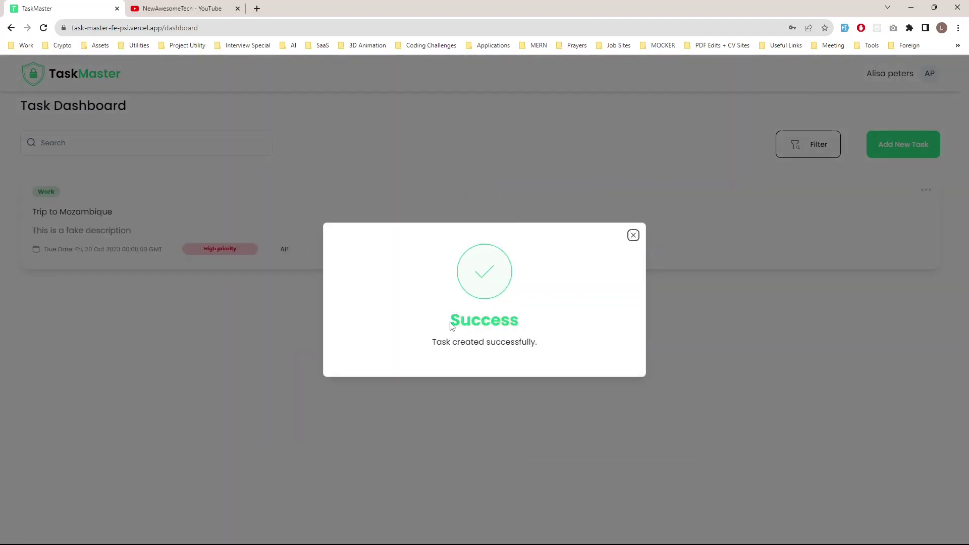
Step: Close the success message and media notification to reveal the Trip to Mozambique card
left_click_drag(450, 330, 555, 344)
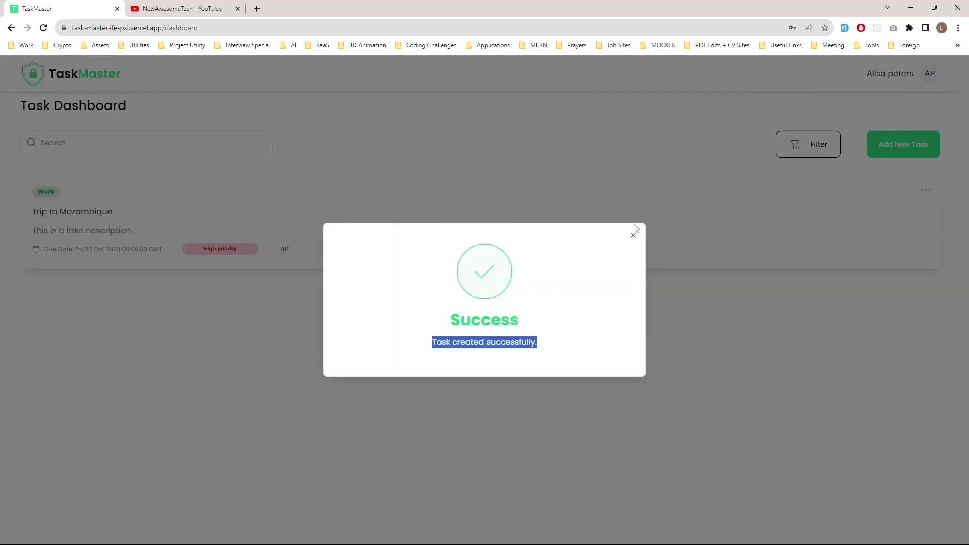
left_click(634, 236)
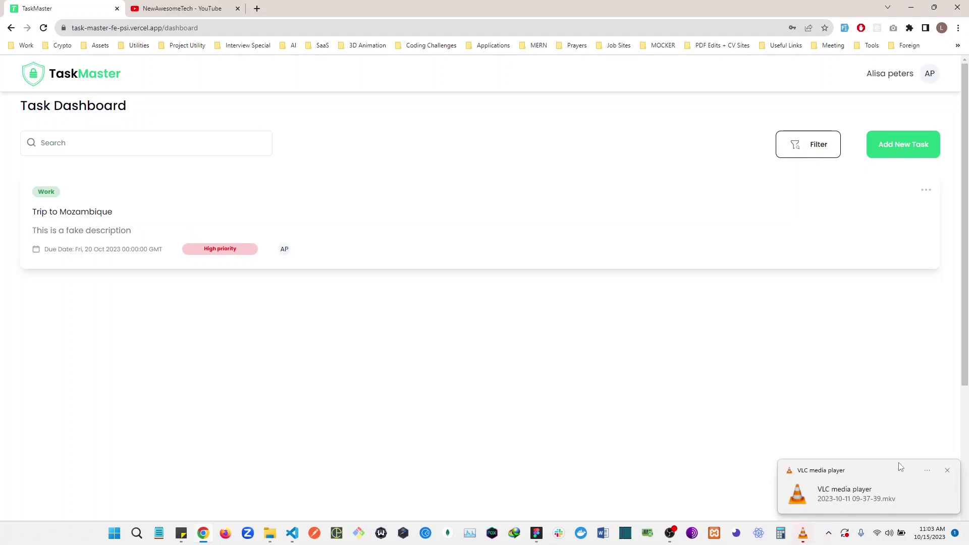
left_click(947, 471)
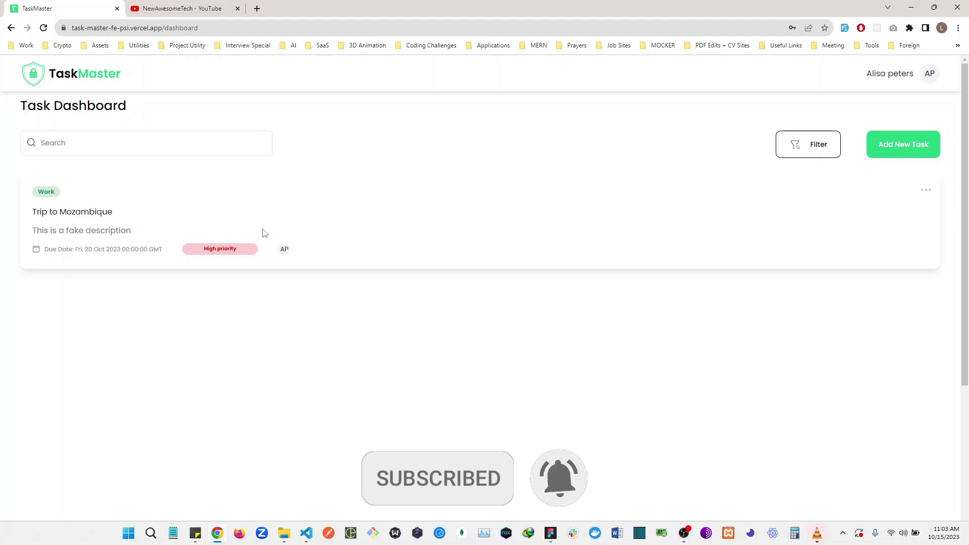
left_click_drag(117, 212, 24, 214)
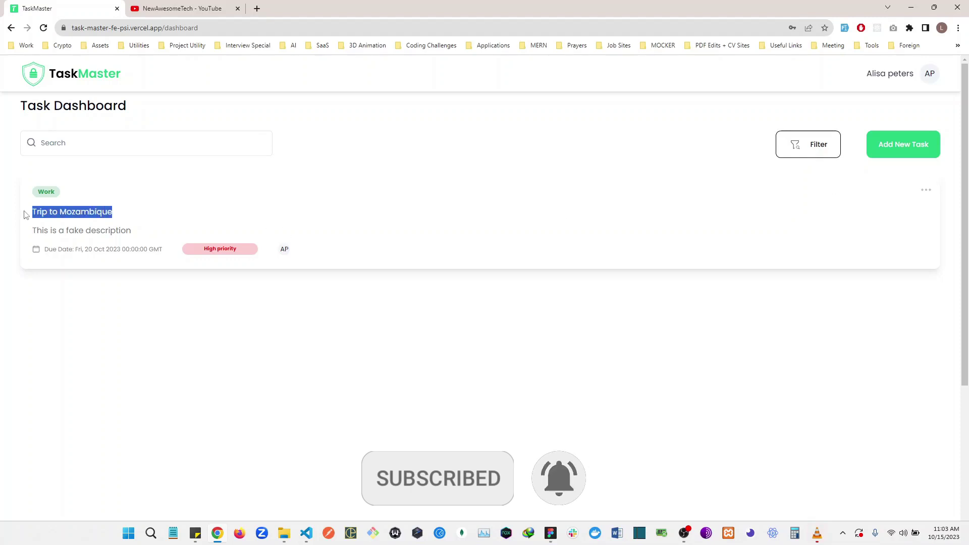
Step: Edit the task and rename it to 'Trip to Mozambique - Round II'
left_click(926, 191)
left_click(918, 214)
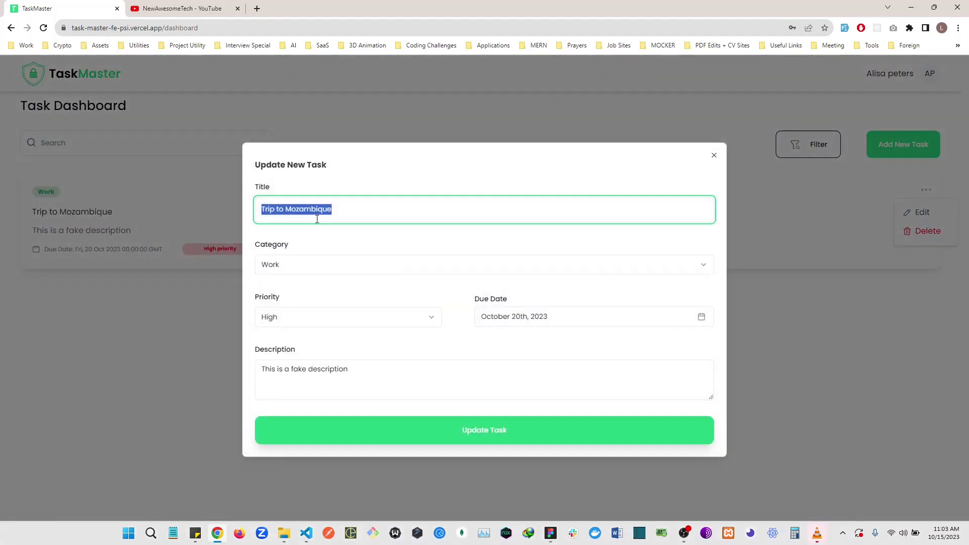
left_click(361, 216)
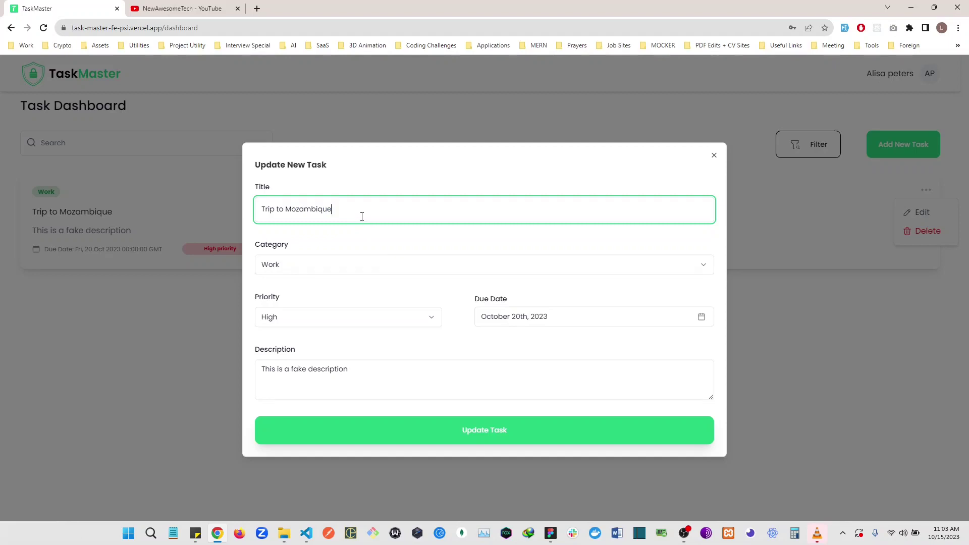
type("-= Round")
left_click(342, 201)
key("BackSpace")
key("BackSpace")
left_click_drag(394, 209, 252, 217)
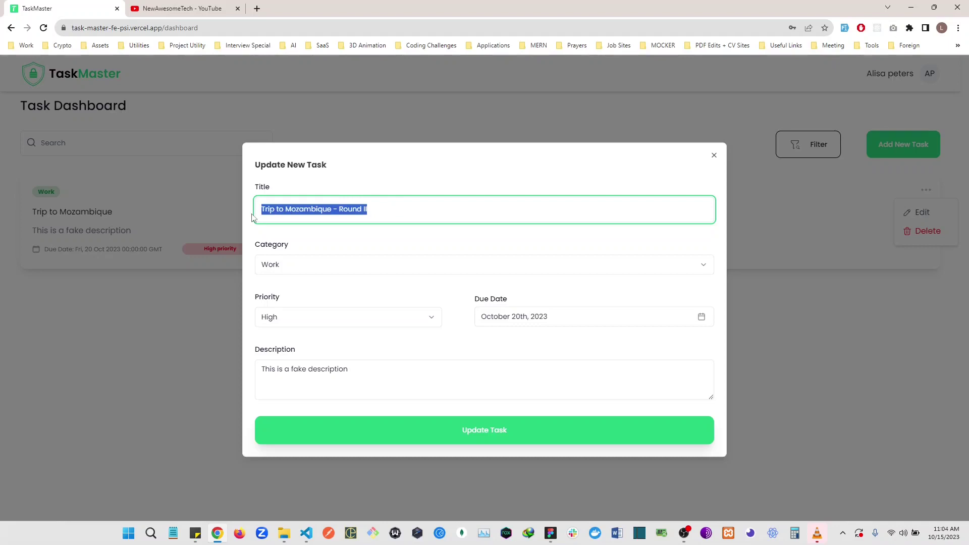
Step: Change the category to Studies, the priority to Medium, and tidy the description's ending
left_click(331, 265)
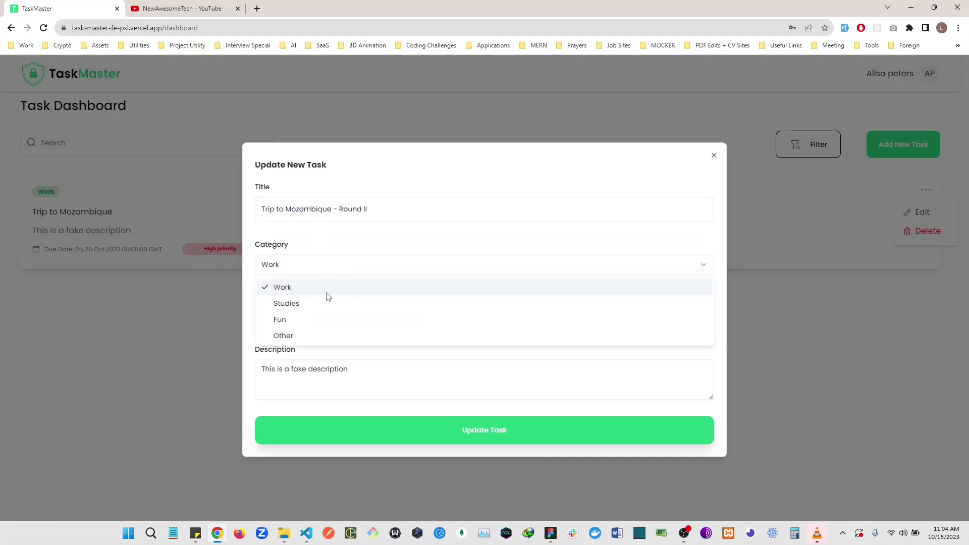
left_click(302, 303)
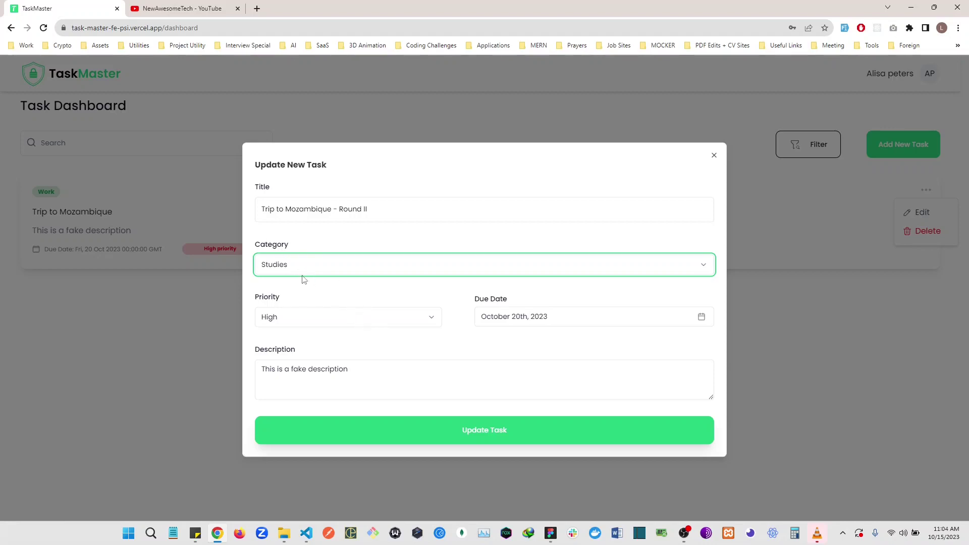
left_click(377, 322)
left_click(324, 358)
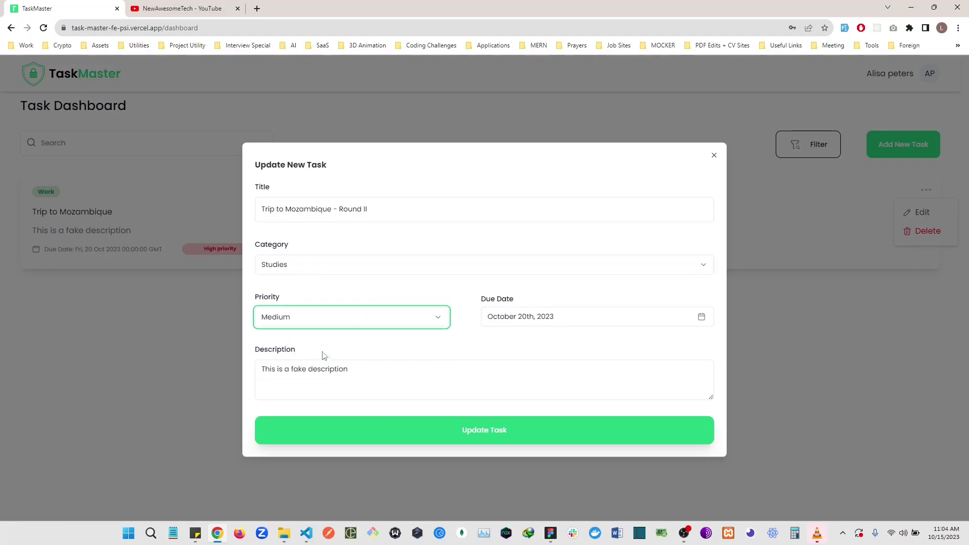
left_click(349, 376)
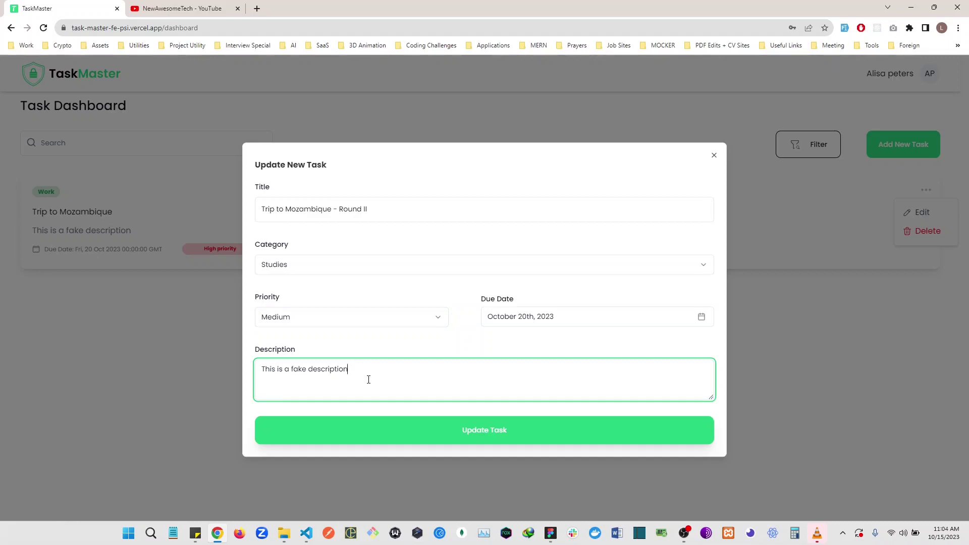
type("ii")
key("BackSpace")
key("BackSpace")
Step: Save the updated task and dismiss the update confirmation
left_click(441, 440)
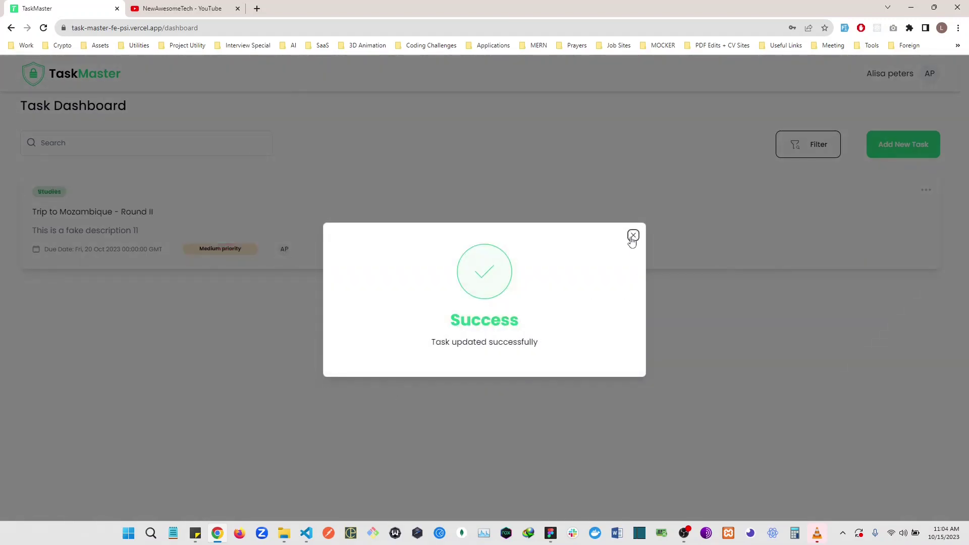
left_click(632, 236)
left_click_drag(163, 216, 131, 231)
left_click_drag(193, 250, 243, 248)
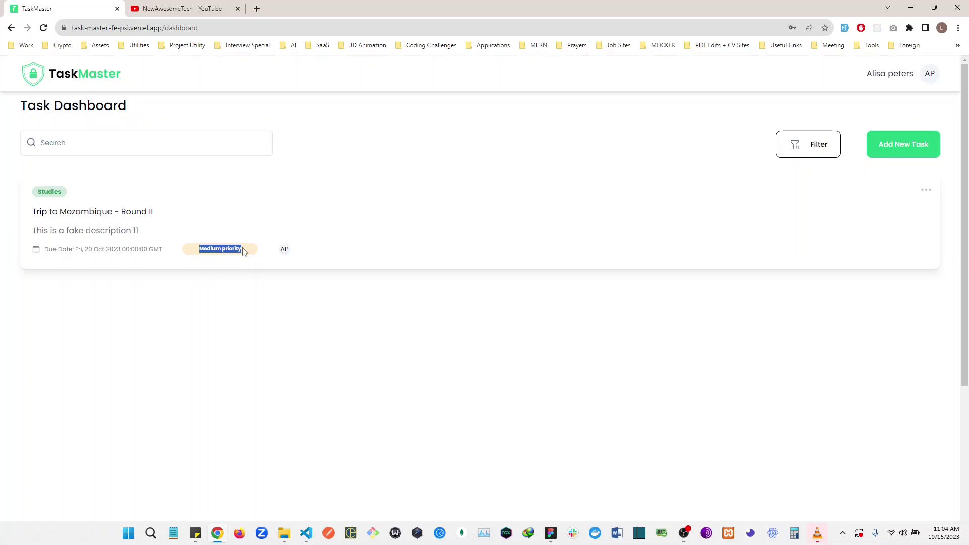
Step: Start another new task titled 'New Task'
left_click(926, 191)
left_click(840, 257)
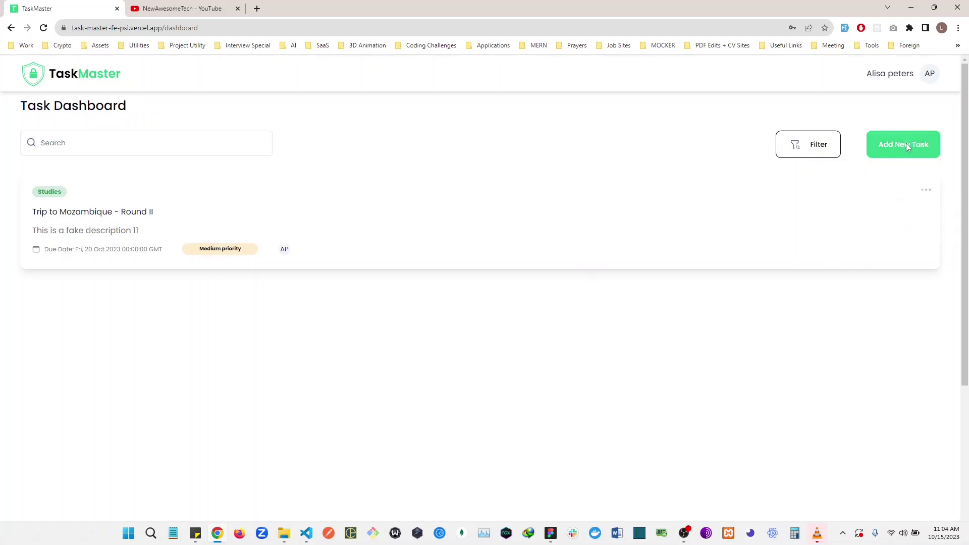
left_click(903, 145)
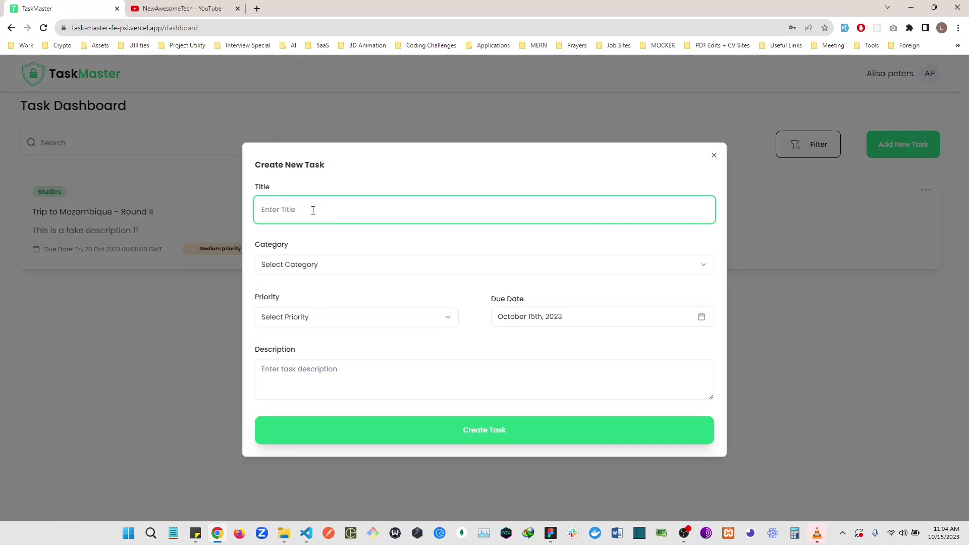
type("New Task")
Step: Set New Task's category to Studies, priority to Medium, and due date to October 18th
left_click(290, 258)
left_click(323, 302)
left_click(331, 317)
left_click(313, 354)
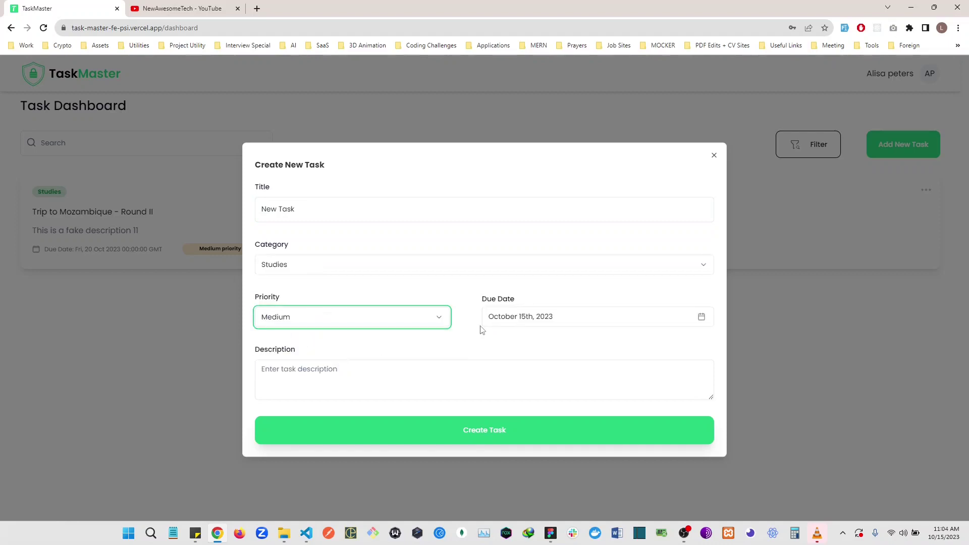
left_click(512, 316)
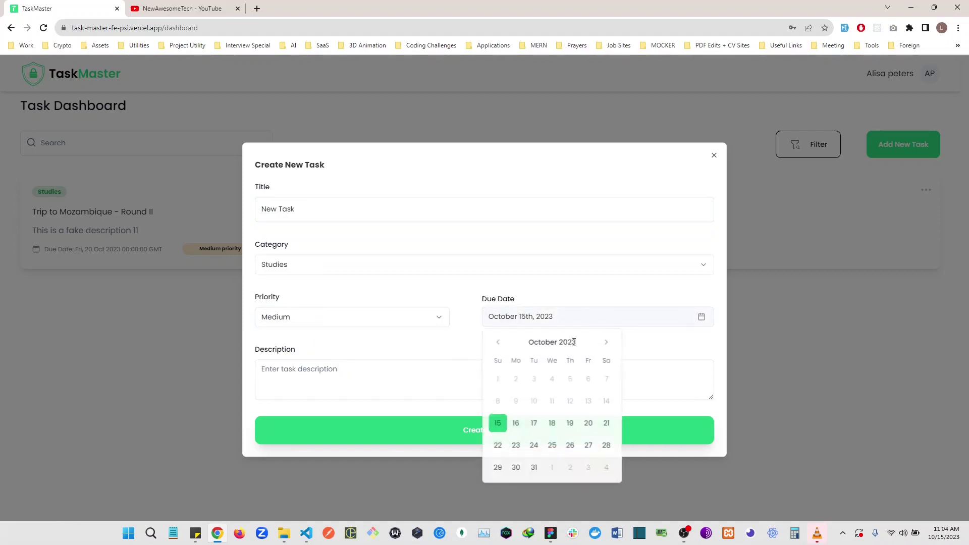
left_click(551, 424)
Step: Add the description 'Test is cool', create the task, then focus the Search box
left_click(328, 395)
type("Test")
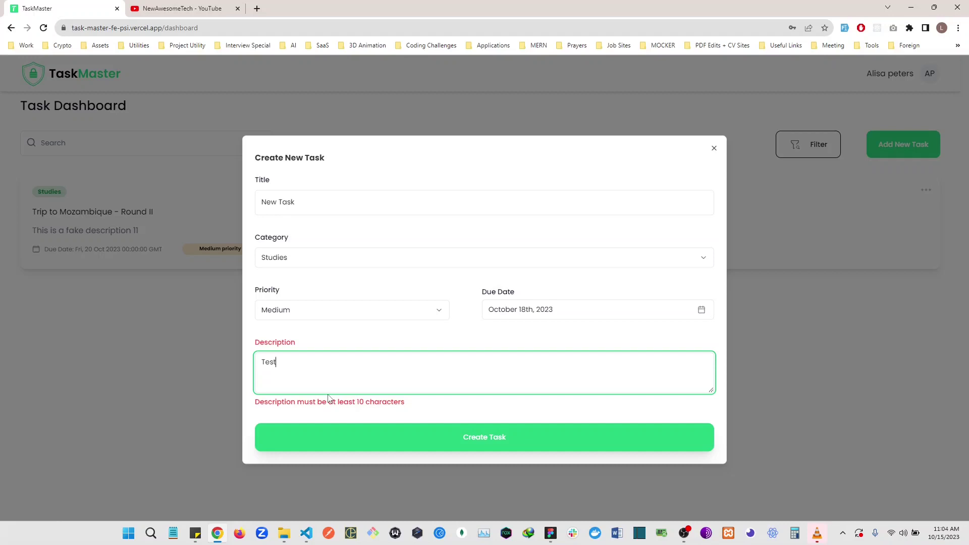
type(" is cool")
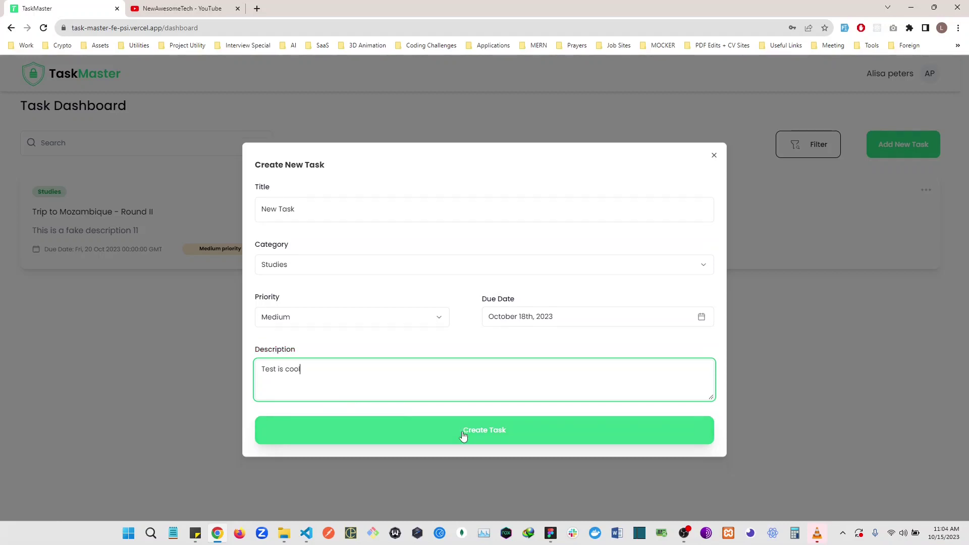
left_click(464, 435)
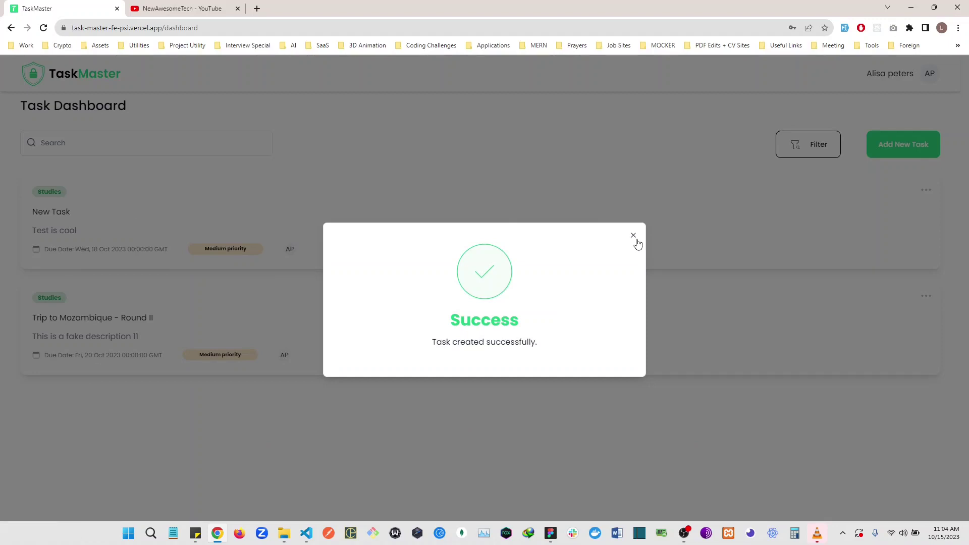
left_click(634, 236)
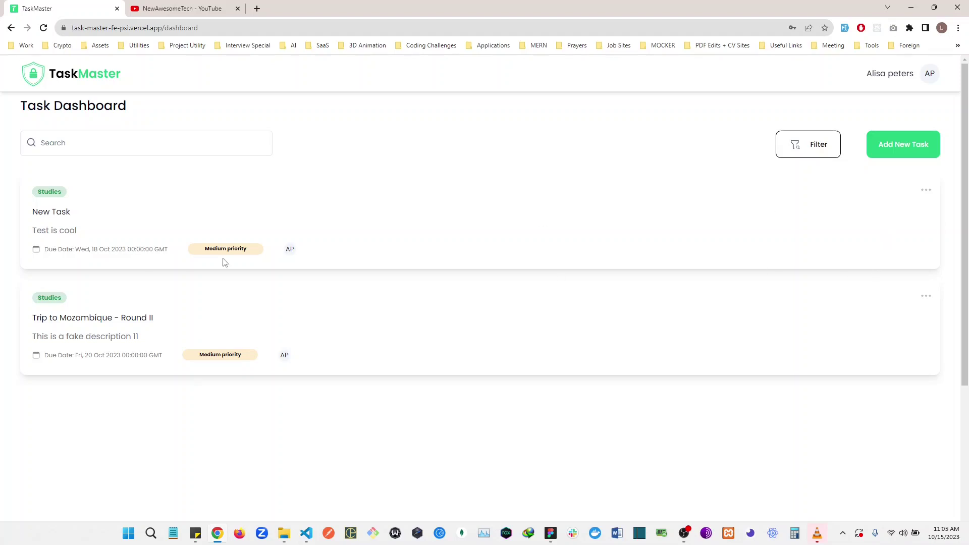
left_click(56, 142)
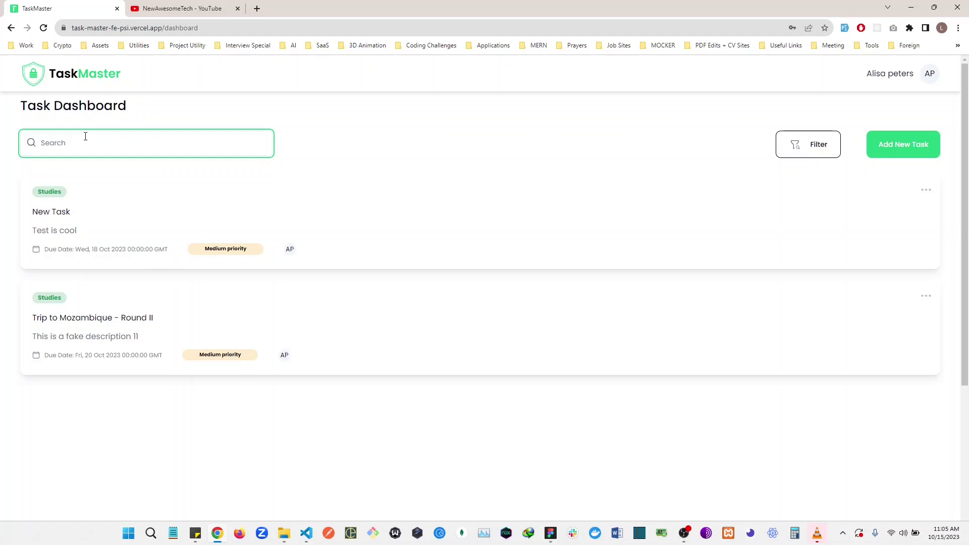
type("moza")
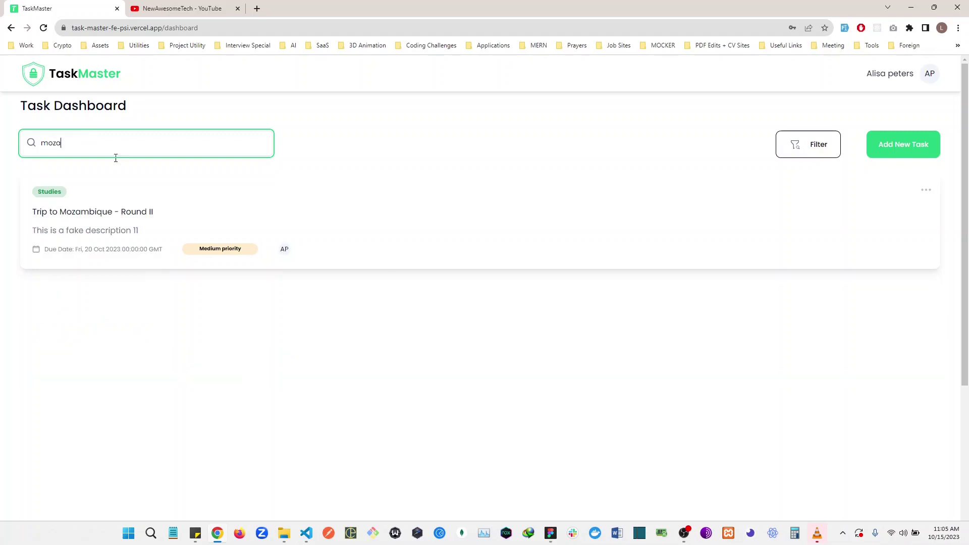
left_click_drag(170, 214, 32, 211)
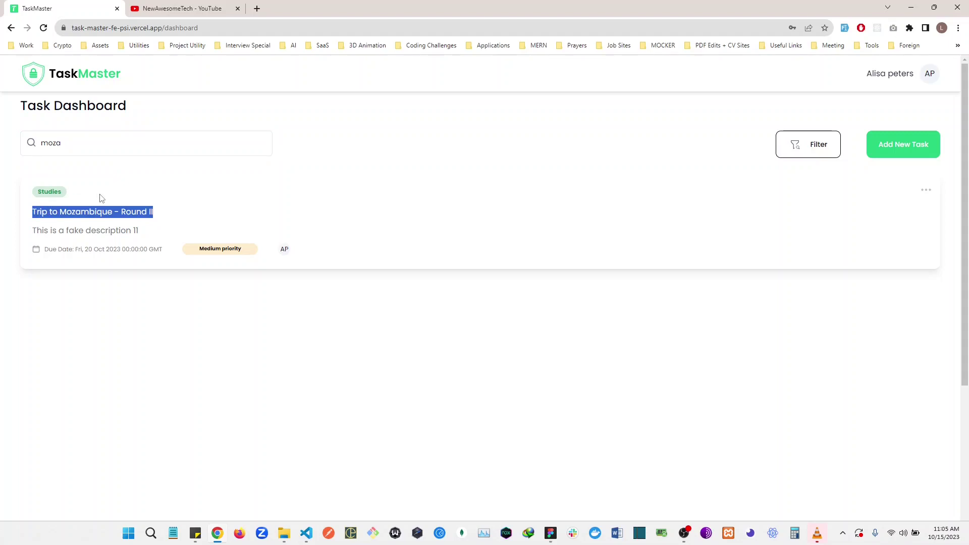
left_click(73, 149)
key("BackSpace")
key("BackSpace")
key("BackSpace")
key("BackSpace")
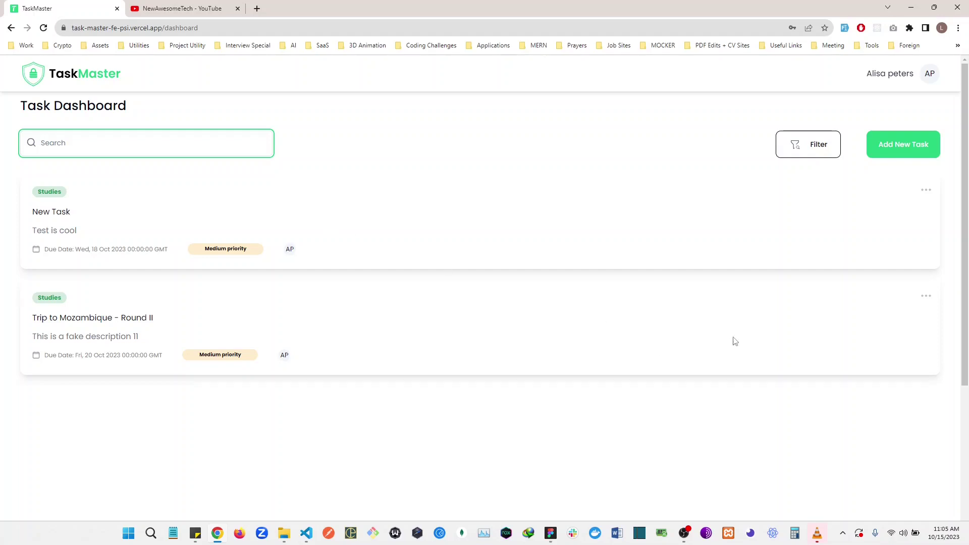
Step: Look at the Filter dialog's category options and close it without filtering
left_click(821, 150)
left_click(357, 279)
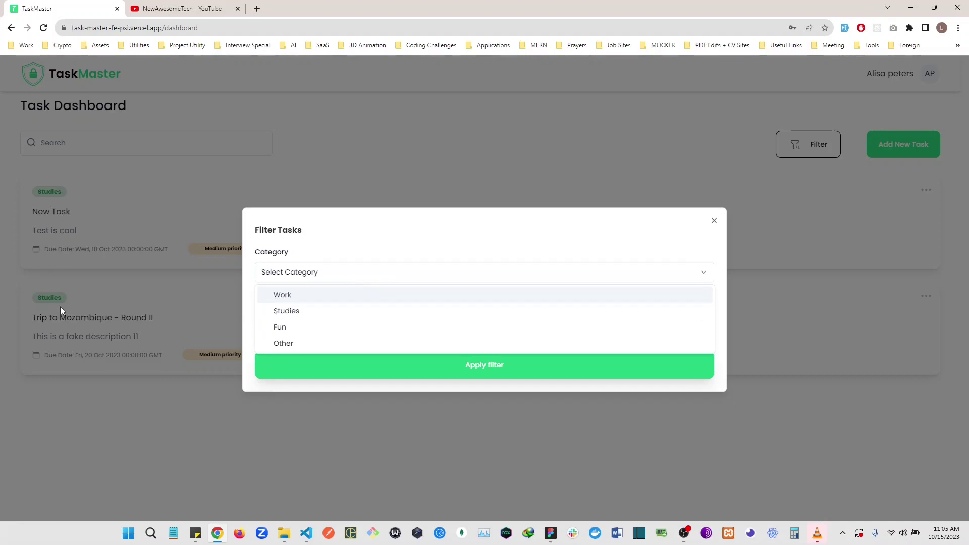
key("Escape")
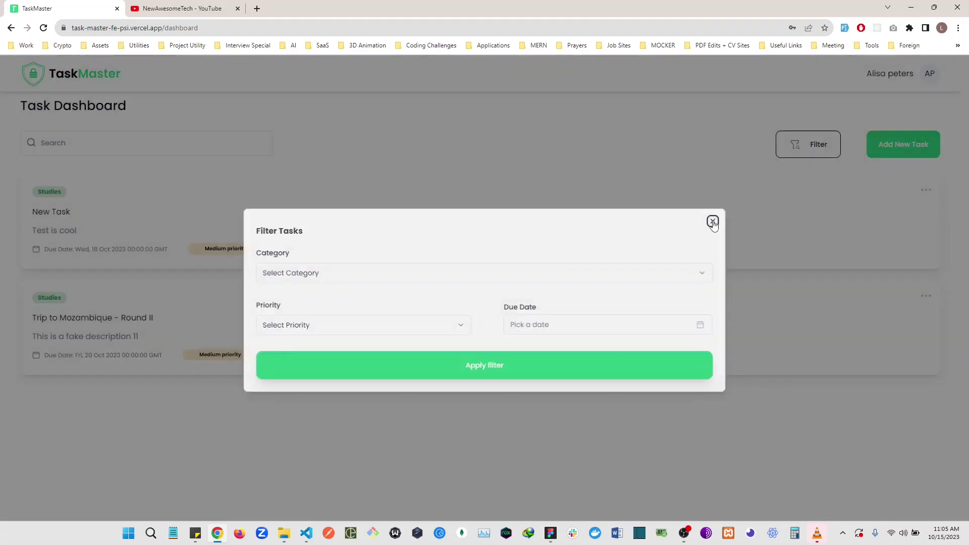
left_click(714, 220)
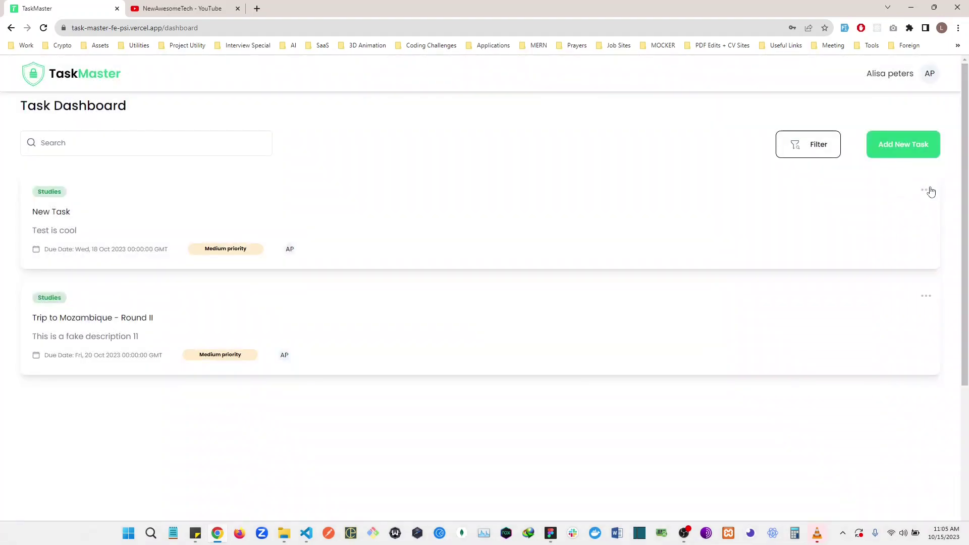
Step: Edit New Task to set its category to Fun and save the update
left_click(927, 190)
left_click(920, 212)
left_click(285, 266)
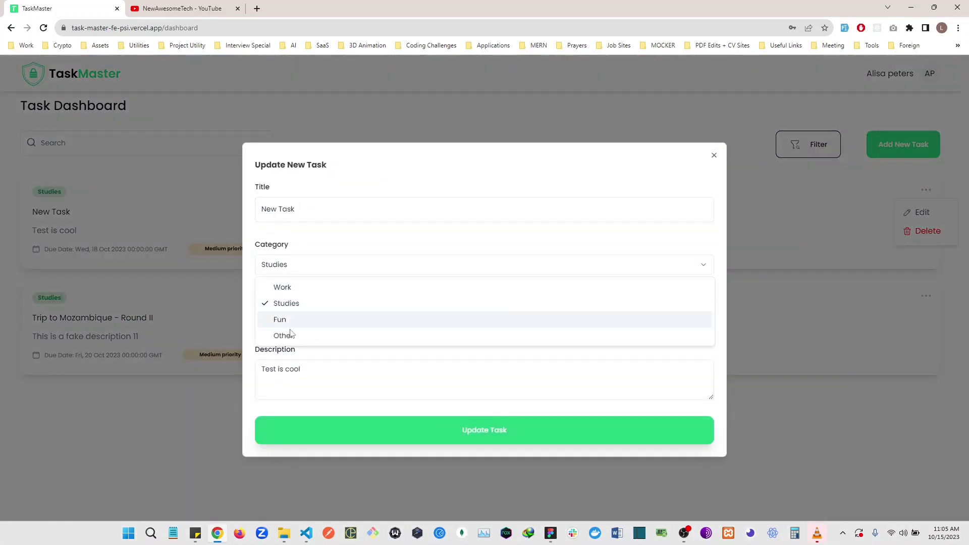
left_click(287, 319)
left_click(471, 430)
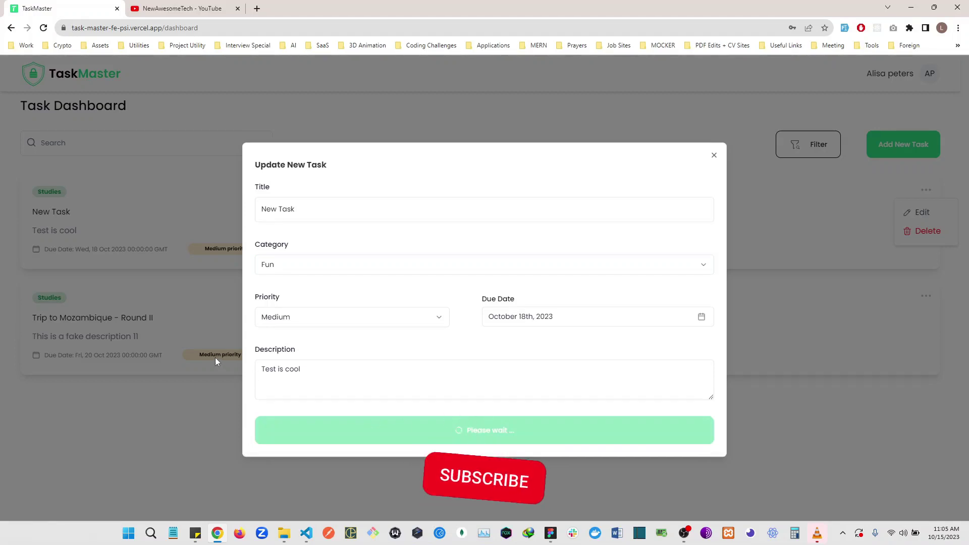
left_click(632, 234)
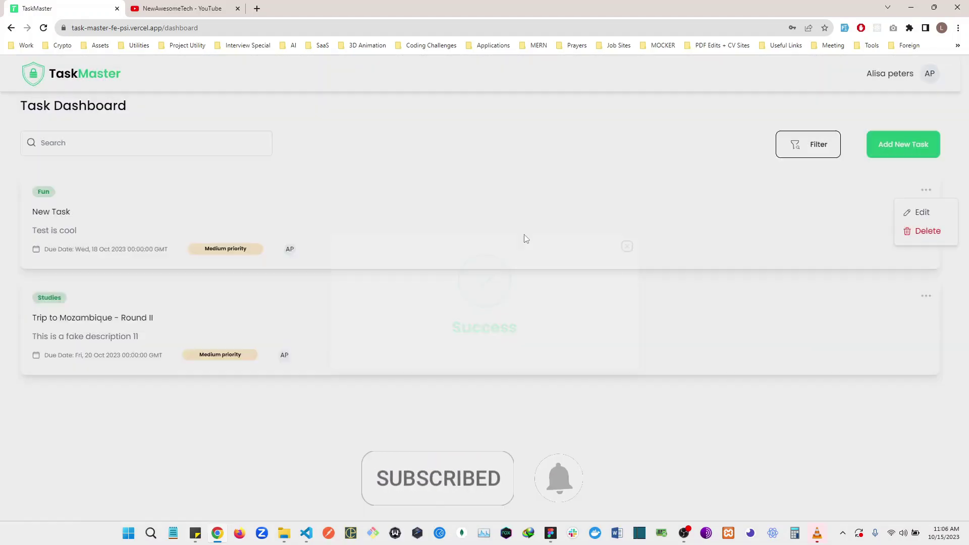
double_click(44, 193)
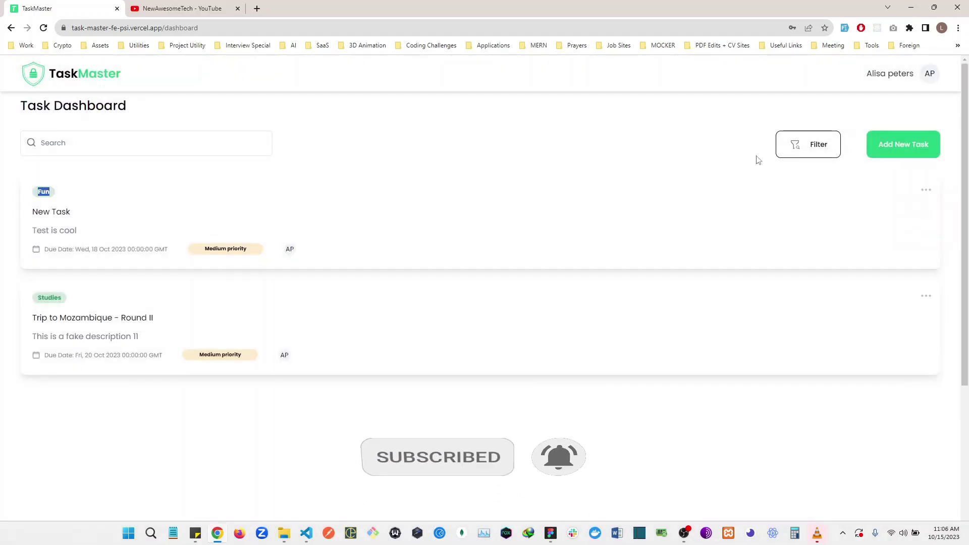
left_click(807, 146)
left_click(297, 277)
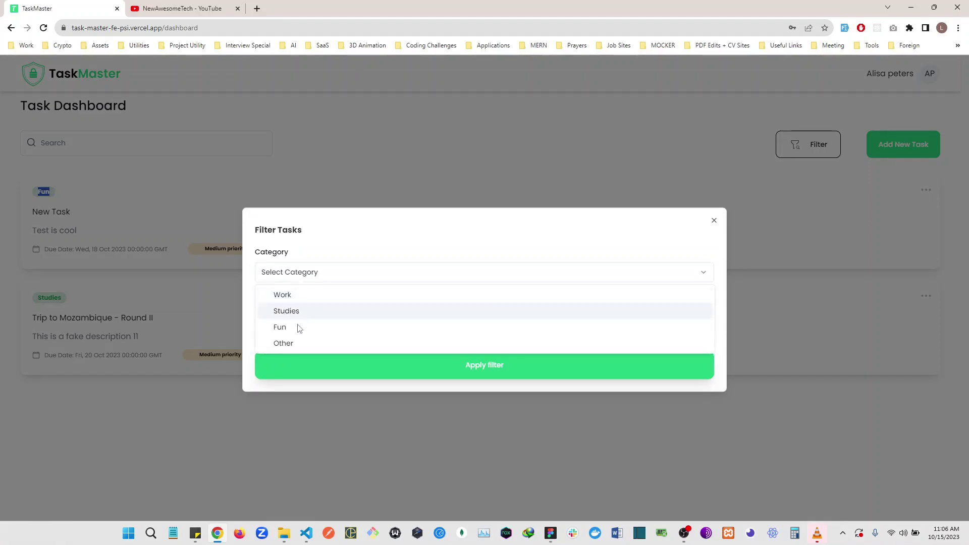
left_click(298, 325)
left_click(565, 373)
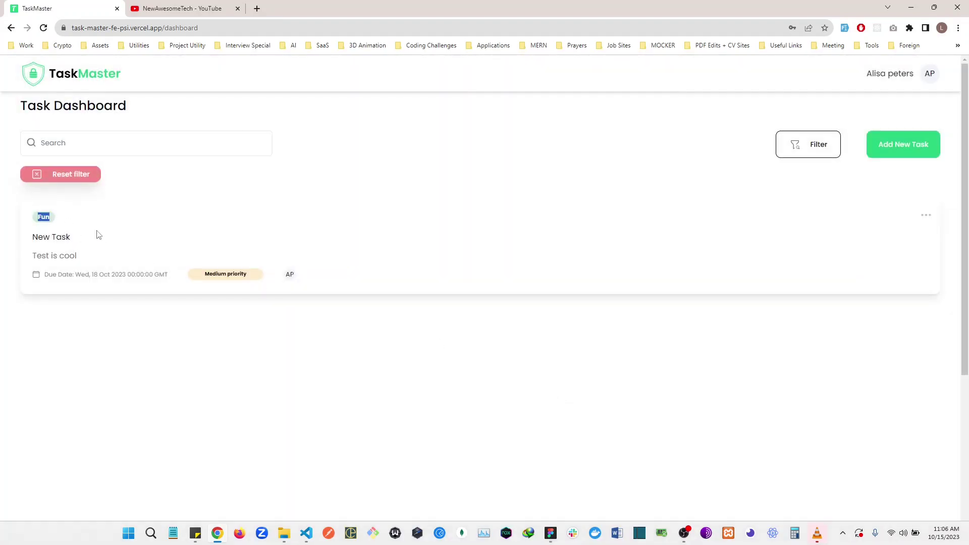
left_click(98, 235)
left_click_drag(51, 215, 25, 218)
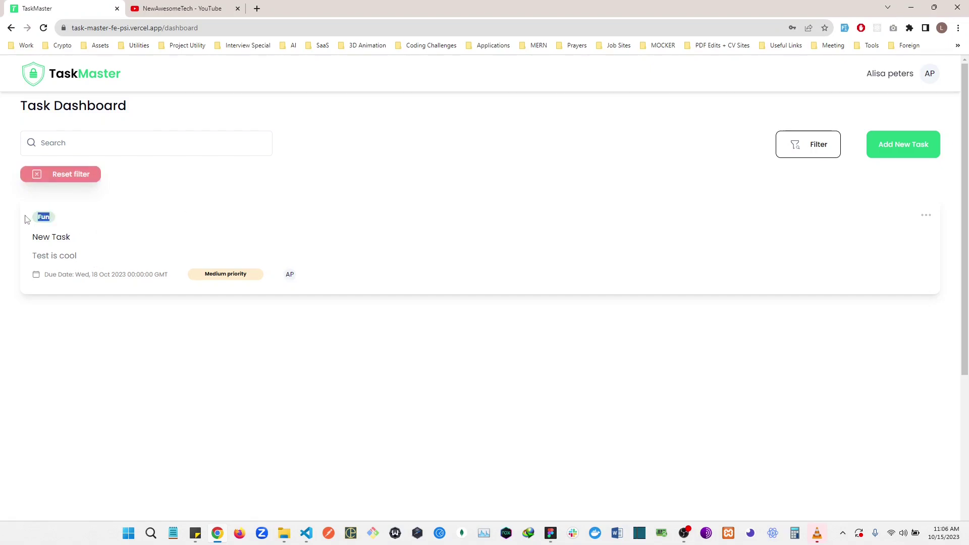
left_click(68, 183)
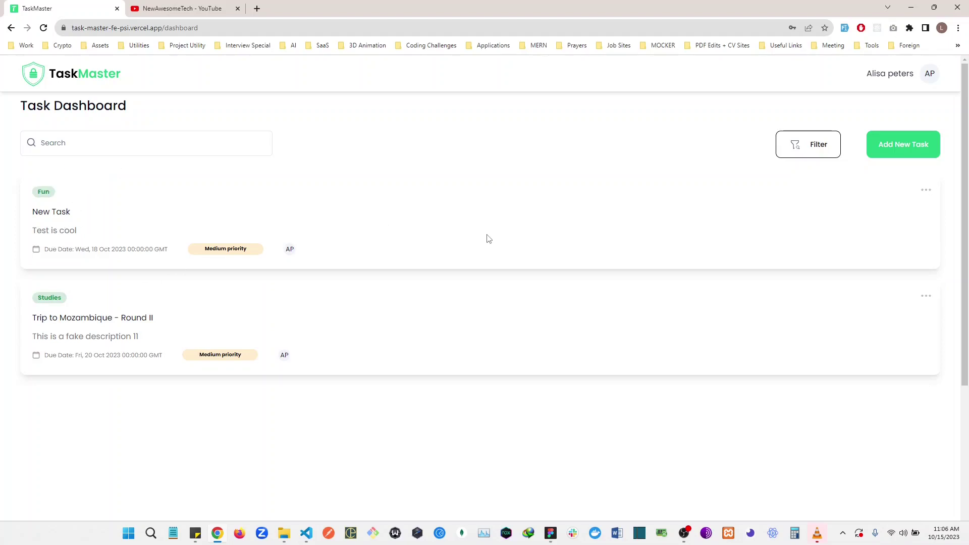
left_click(809, 151)
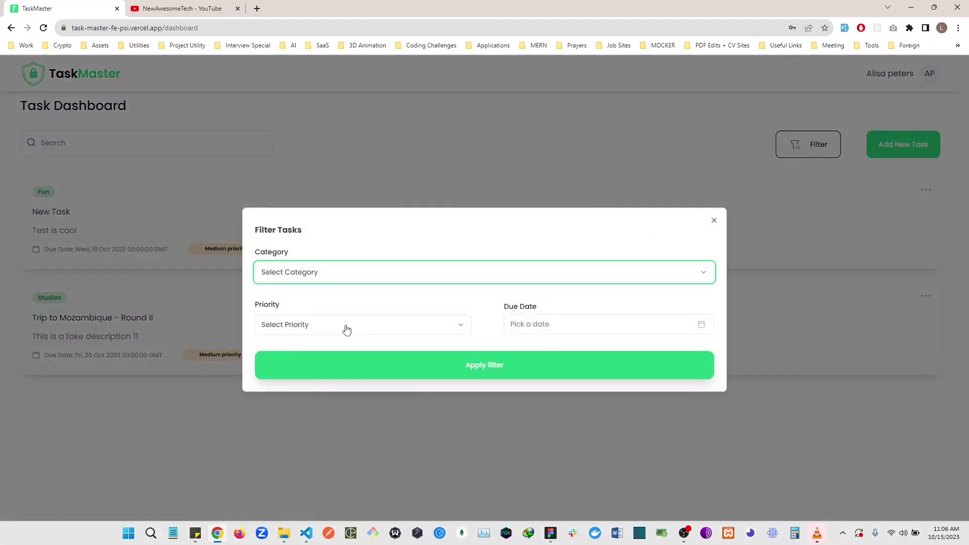
left_click(359, 282)
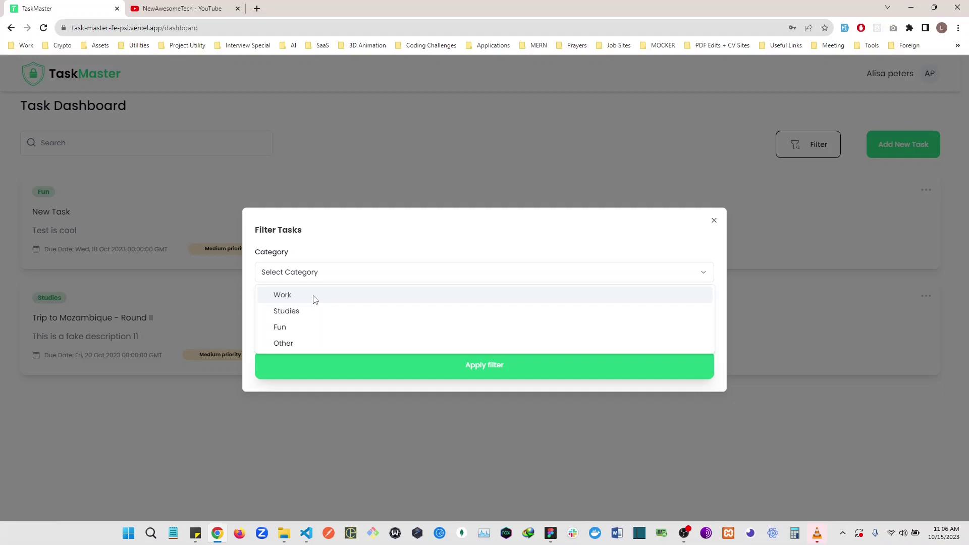
left_click(316, 328)
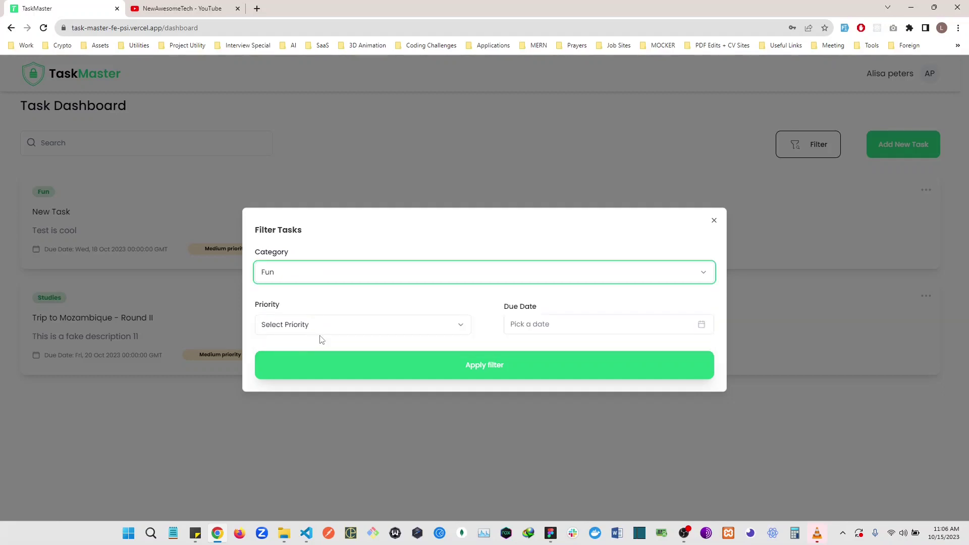
left_click(318, 329)
left_click(314, 363)
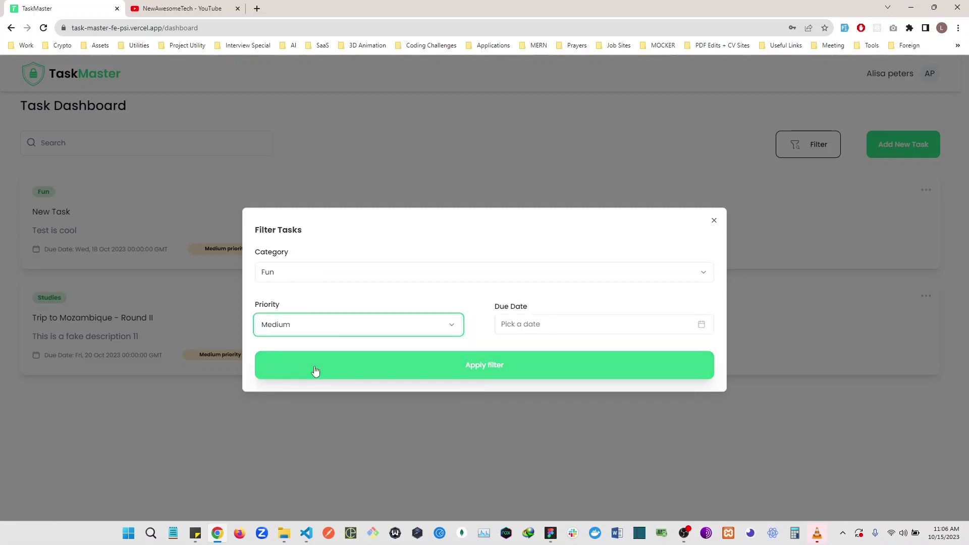
left_click(493, 376)
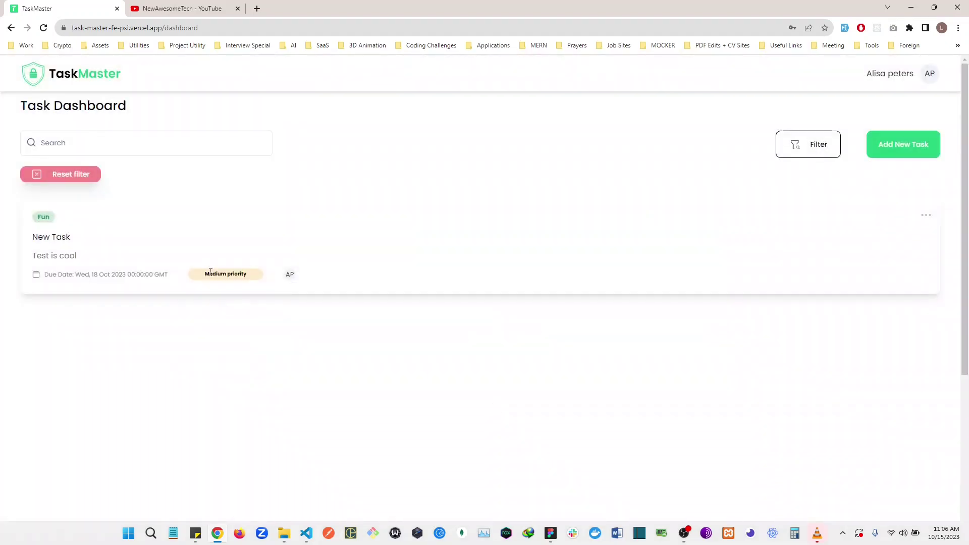
left_click_drag(205, 273, 262, 277)
left_click_drag(55, 218, 30, 218)
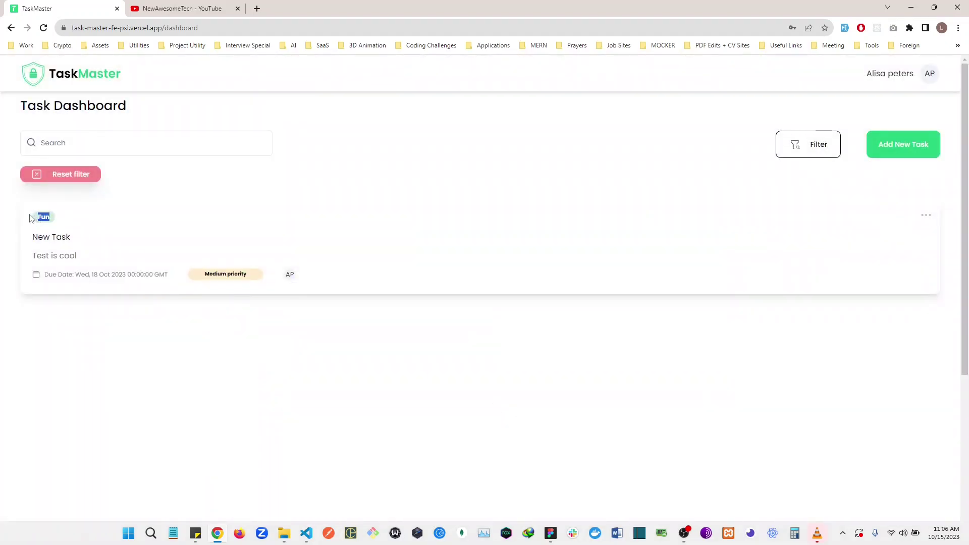
left_click(45, 174)
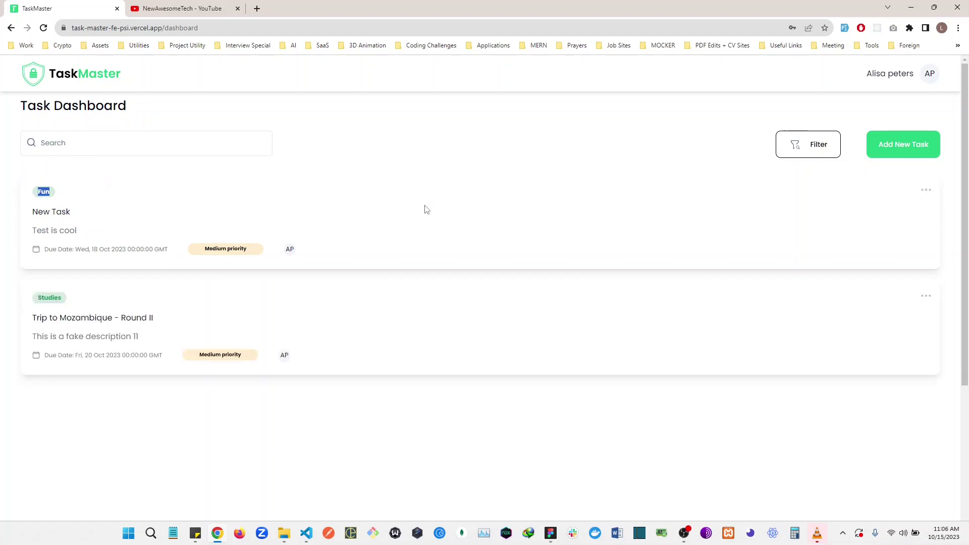
Step: Delete New Task from its card menu, confirm, and dismiss the success message
left_click(931, 195)
left_click(927, 230)
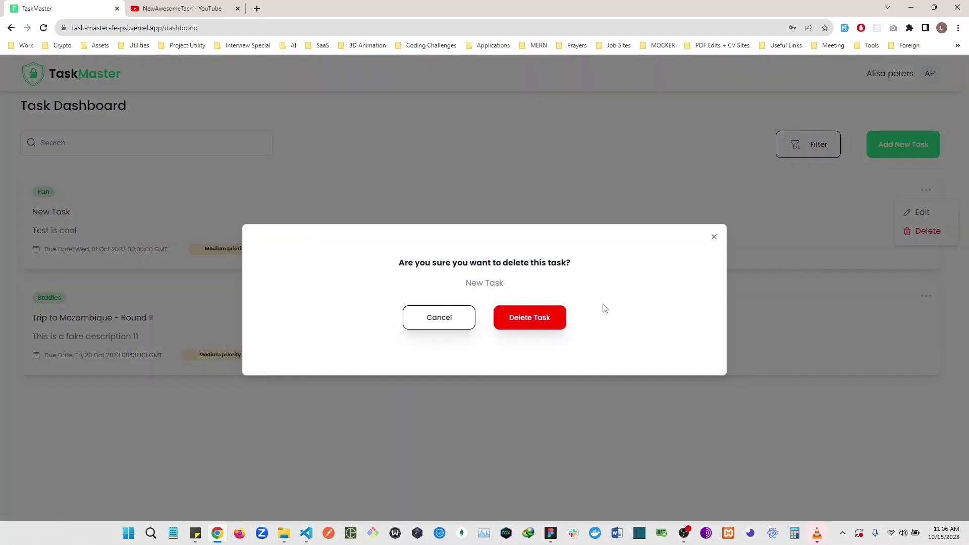
left_click(537, 324)
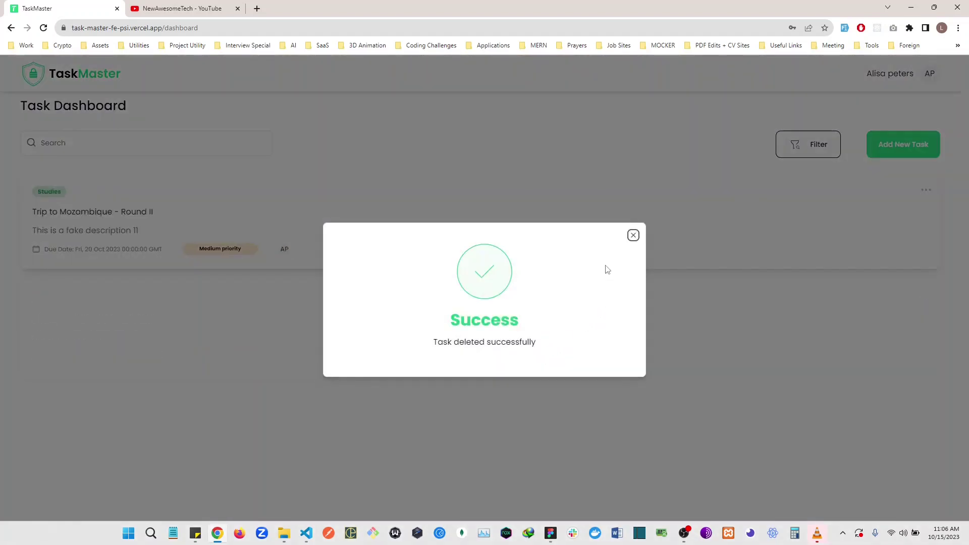
left_click(633, 241)
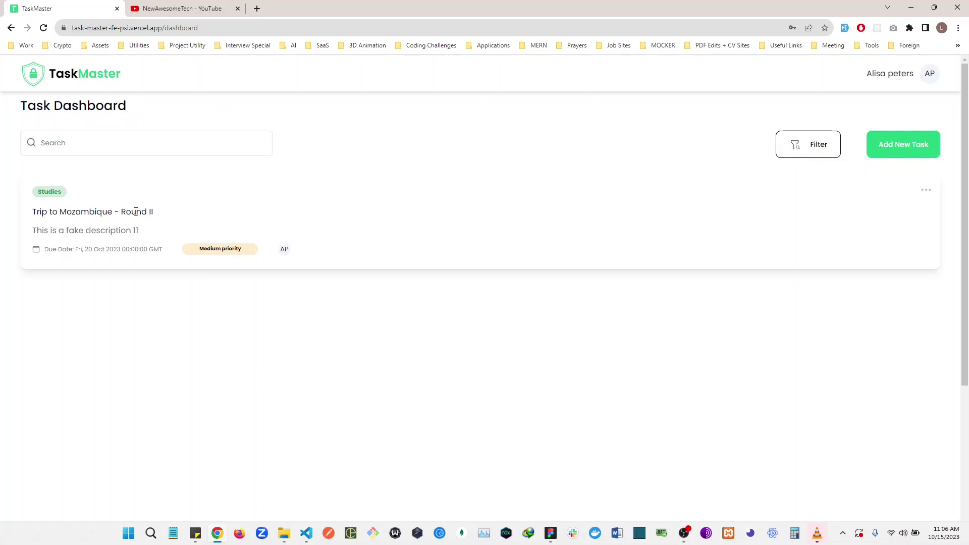
Step: Log out through the AP avatar's Account Panel
left_click(928, 74)
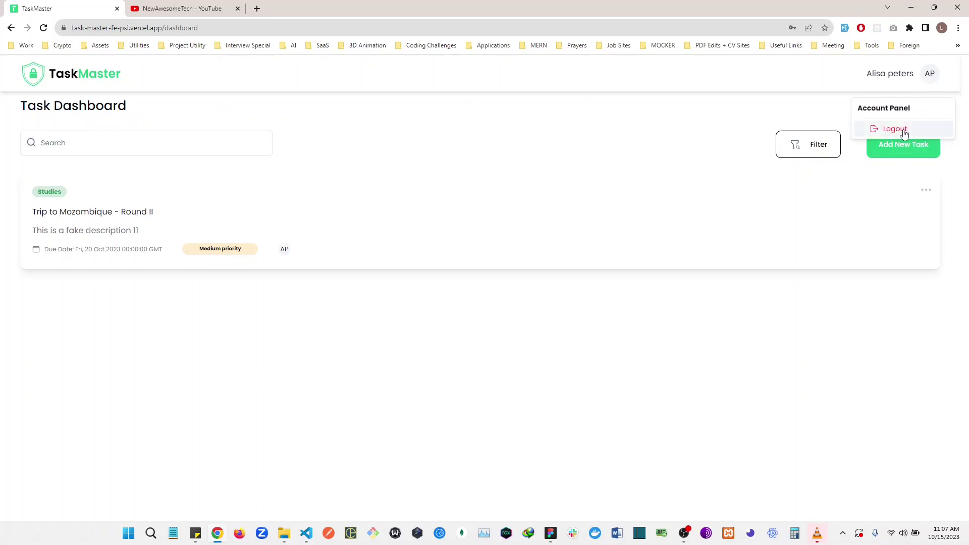
left_click(904, 130)
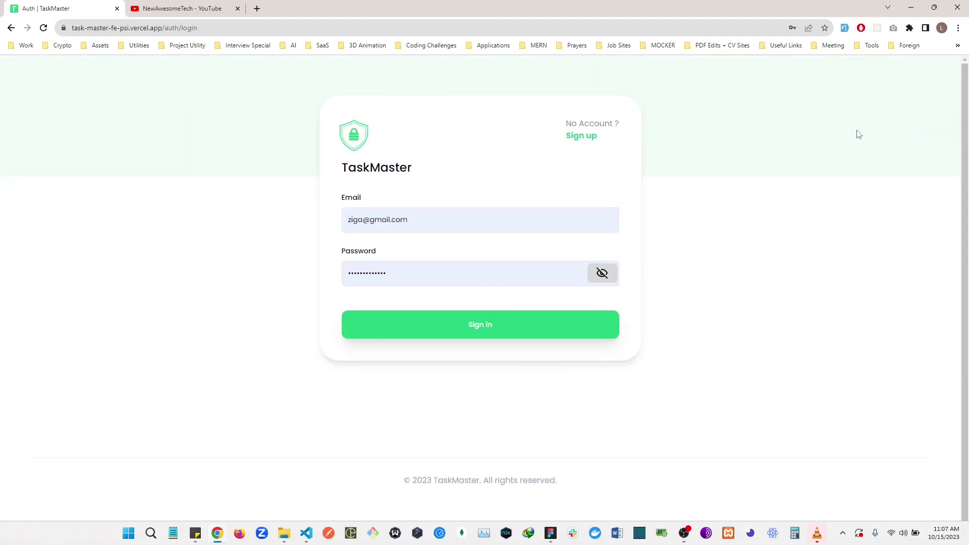